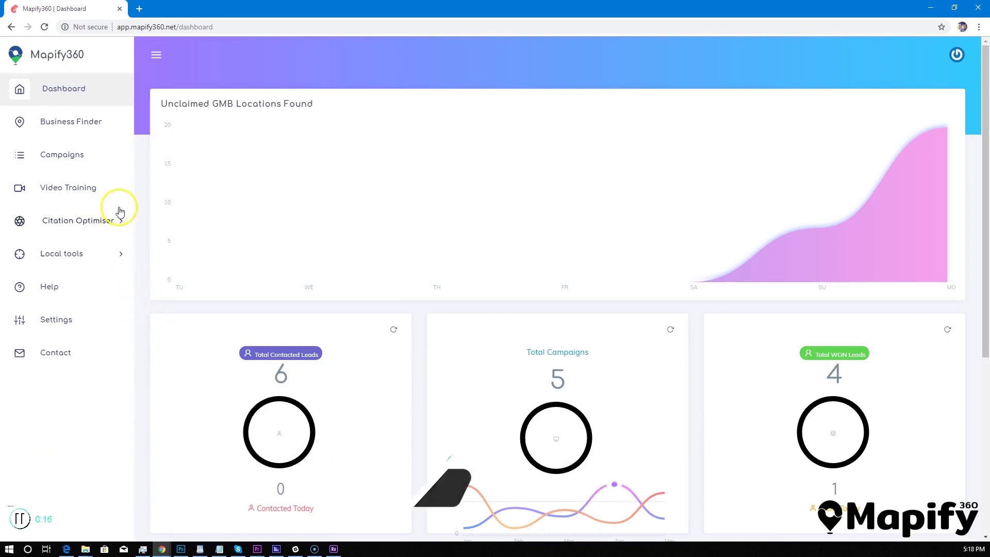
- Search Business Finder for 'electrician' businesses in Denver, CO, USA
left_click(98, 122)
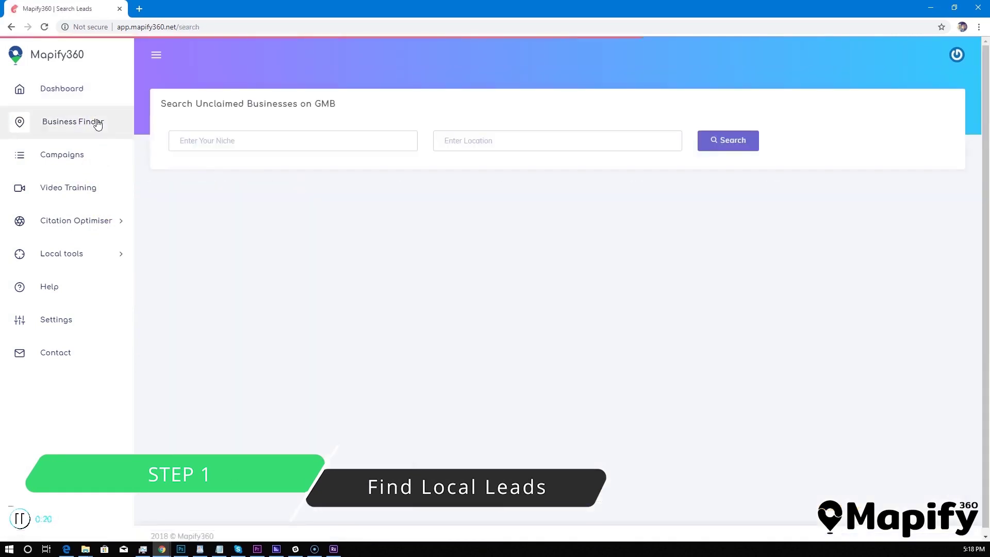
left_click(171, 138)
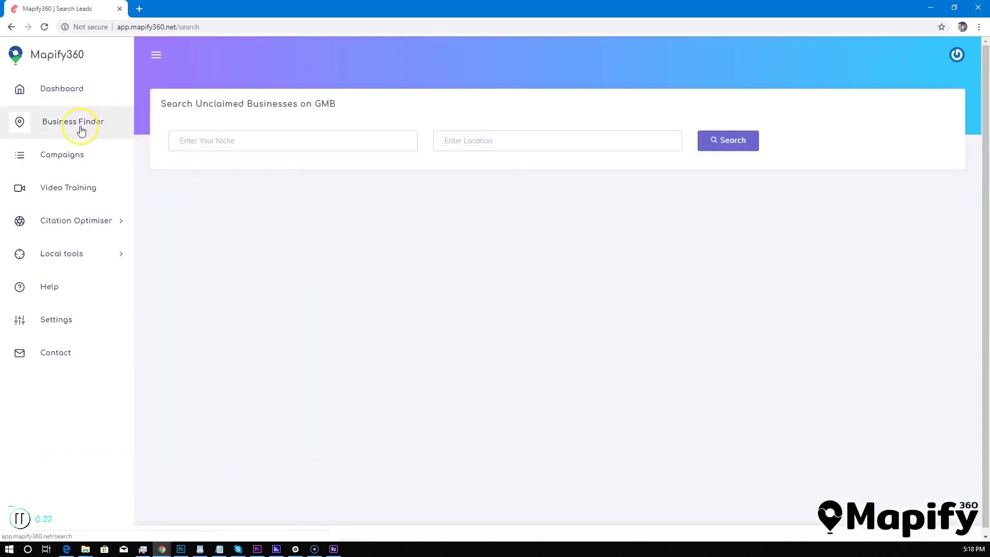
left_click(238, 139)
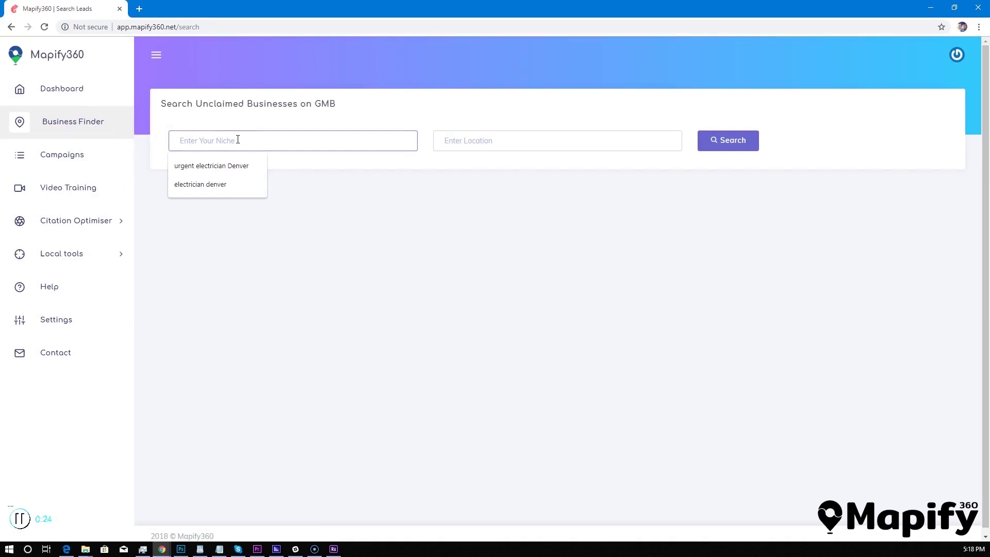
type("electrician")
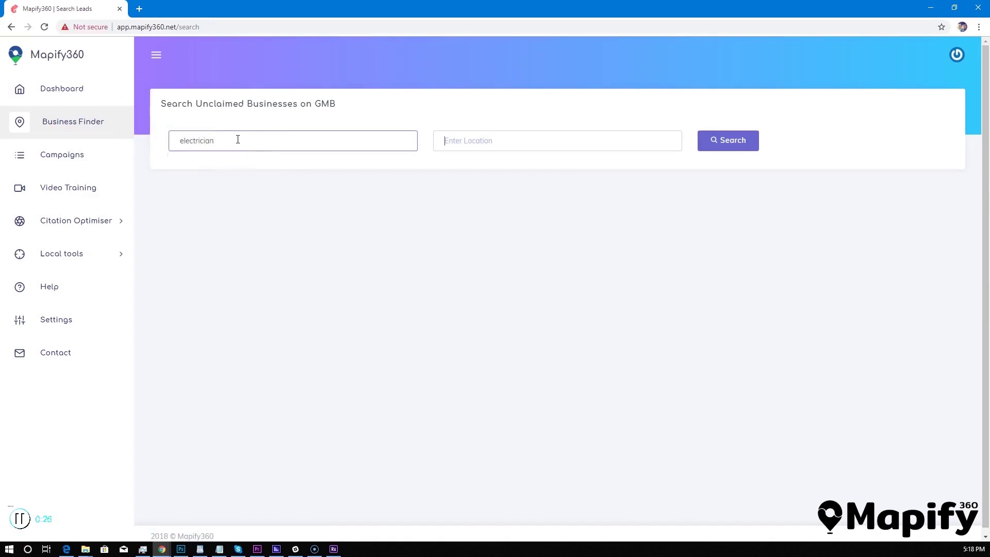
key("Tab")
type("denver")
key("Down")
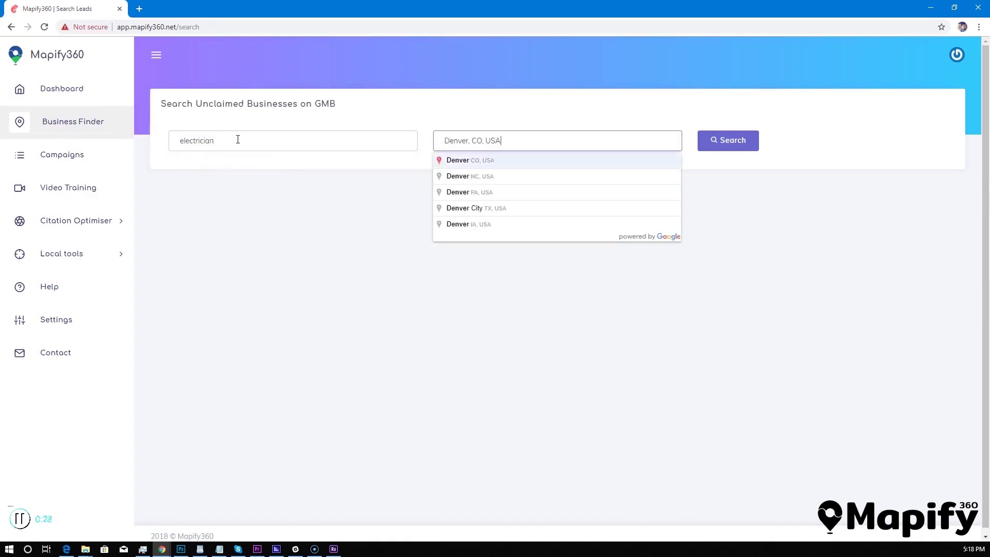
key("Return")
left_click(720, 141)
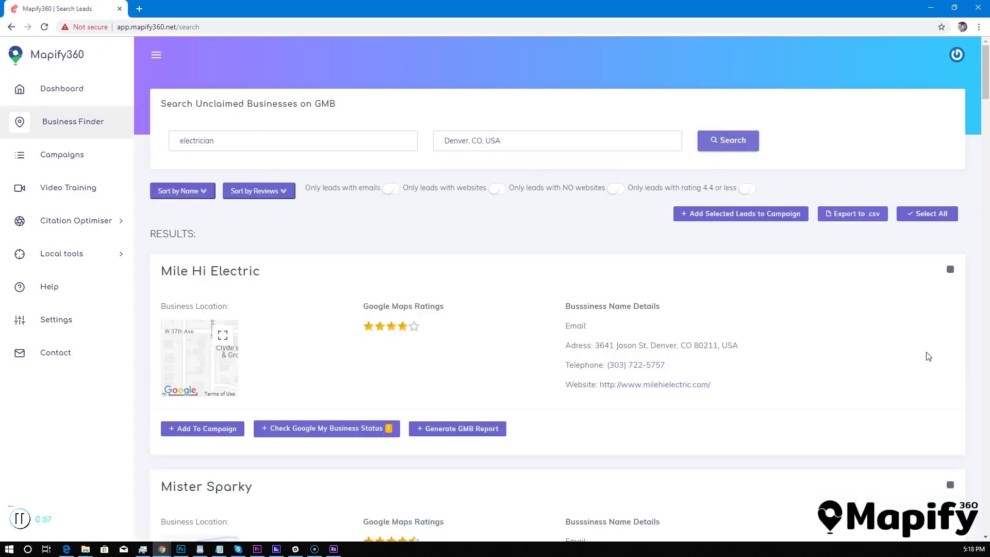
- Scroll the results and view Mile Hi Electric's location map full screen
scroll(476, 356, "down", 1)
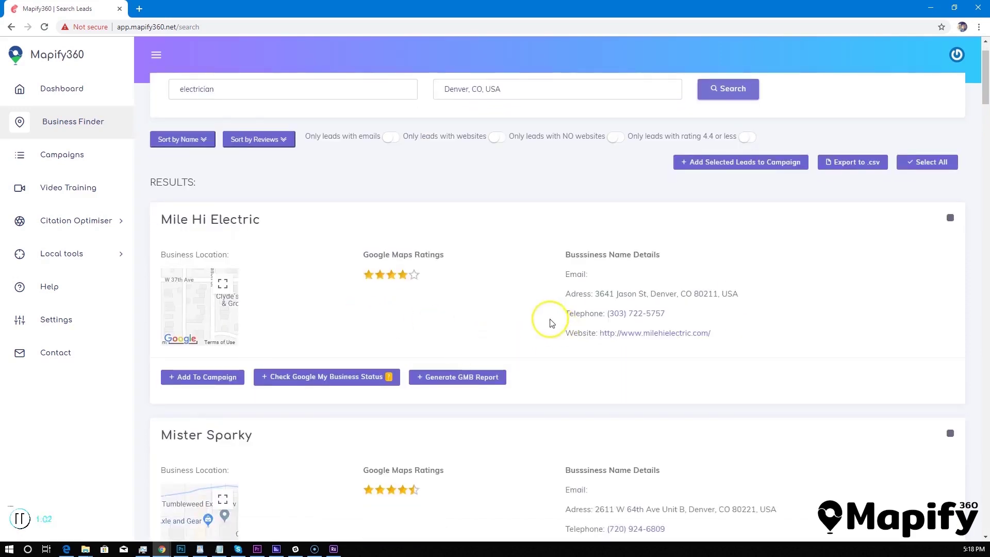
left_click(222, 286)
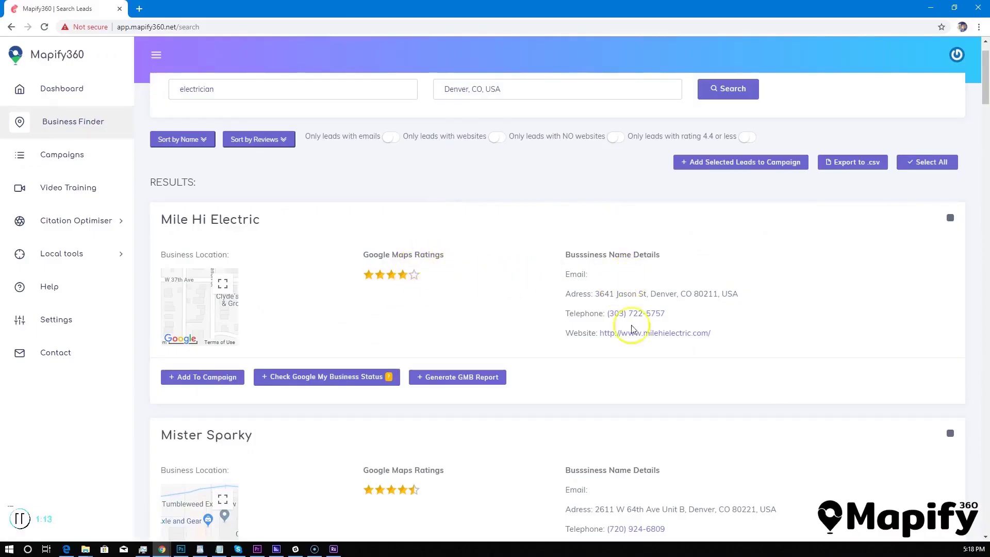
scroll(639, 335, "down", 10)
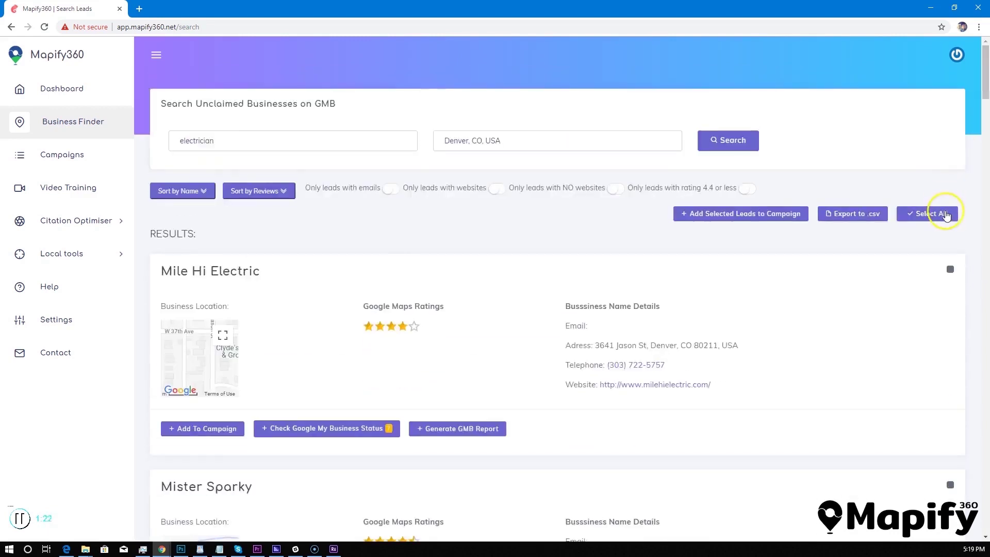
- Add every found lead to the Electricians Denver campaign and dismiss the confirmation
left_click(936, 215)
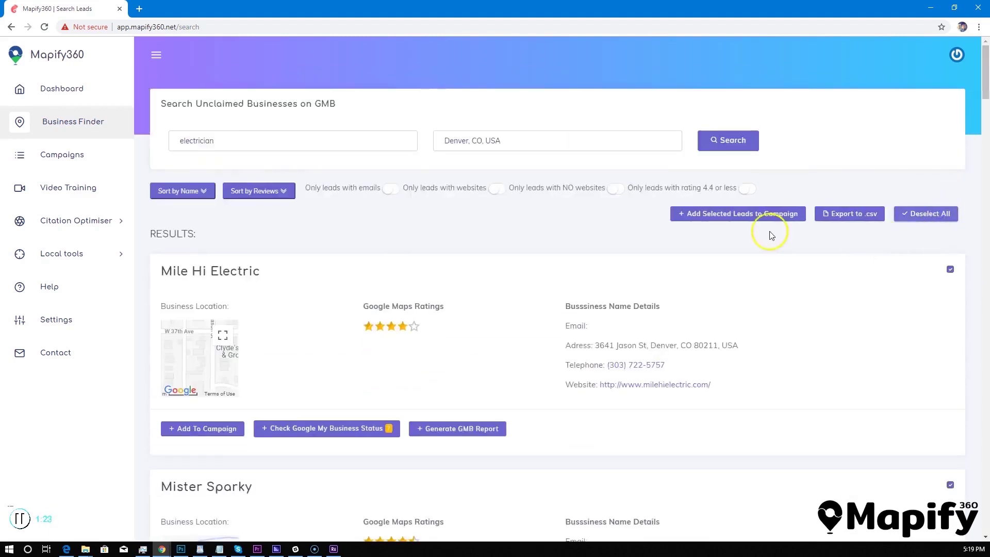
left_click(758, 216)
left_click(496, 95)
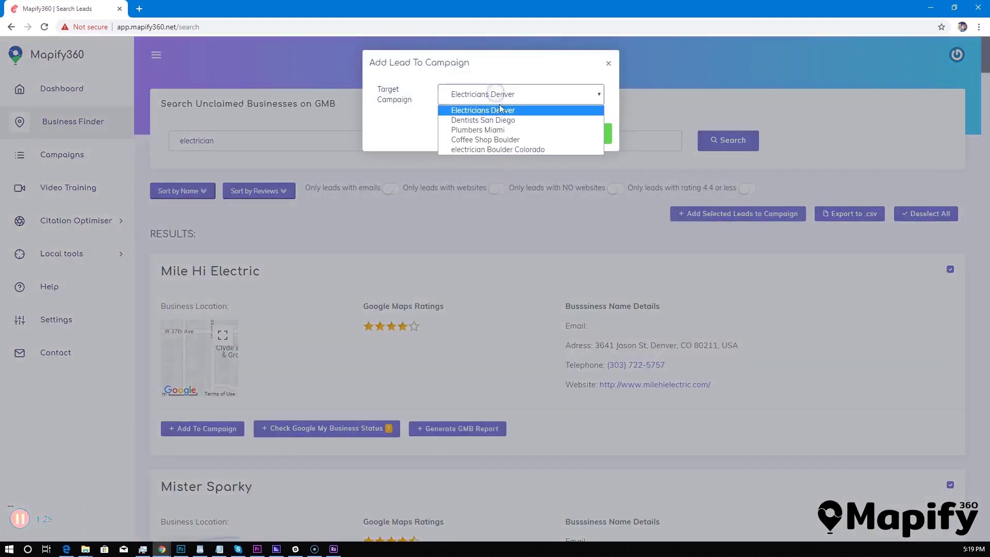
left_click(499, 110)
left_click(516, 133)
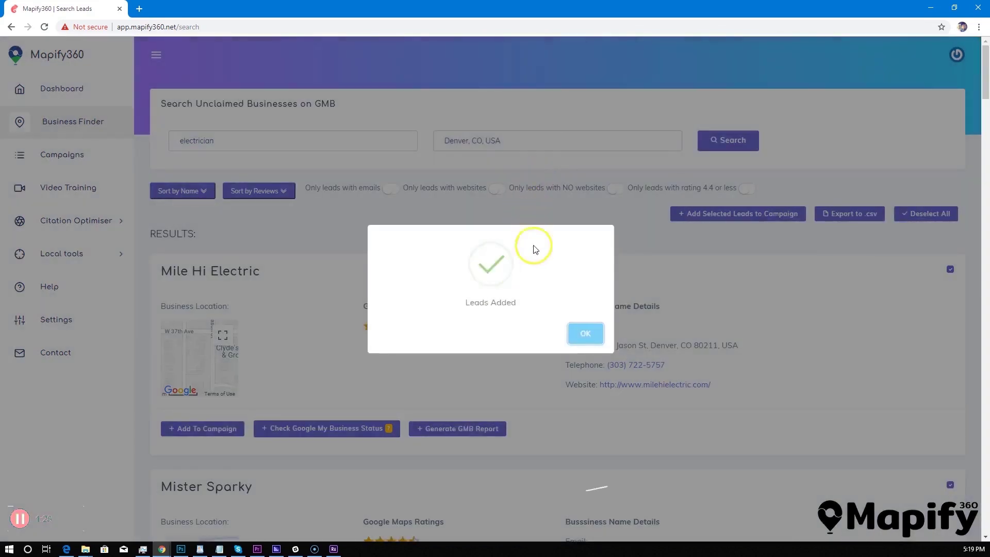
left_click(585, 333)
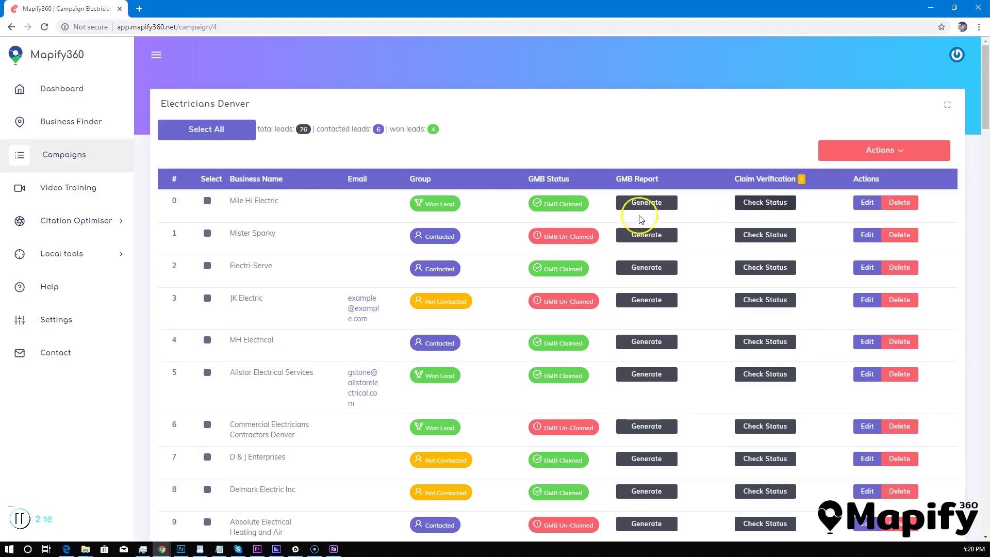
- Check Mile Hi Electric's claim status on Google Maps
left_click(264, 232)
scroll(526, 220, "down", 3)
scroll(722, 175, "up", 3)
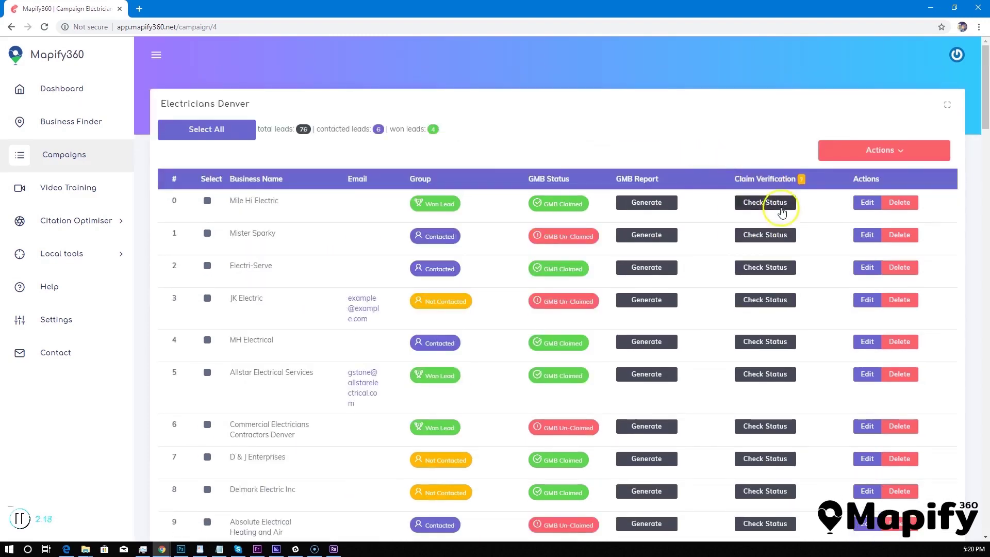
left_click(768, 204)
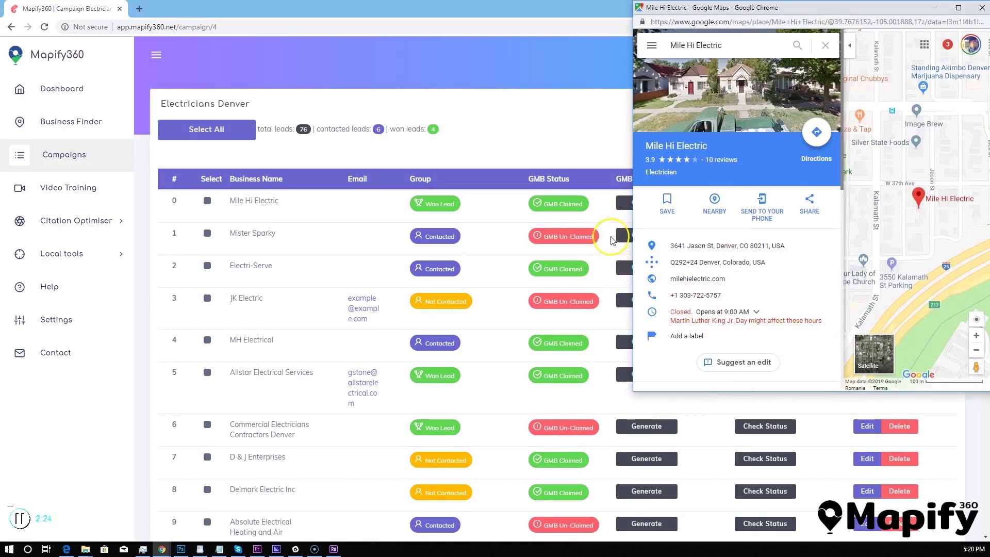
- Check Commercial Electricians Contractors Denver on Google Maps and mark its GMB status Unclaimed
left_click(775, 432)
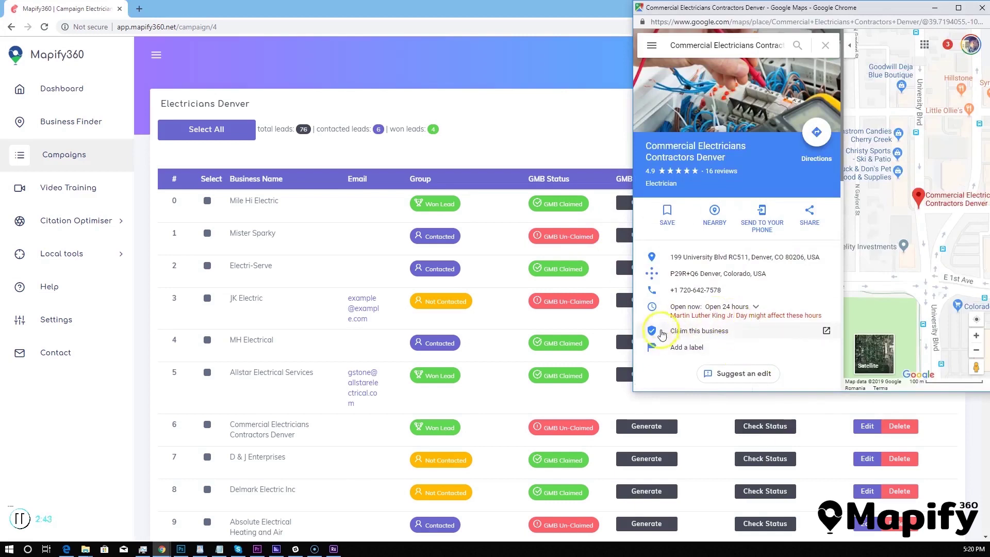
left_click(606, 427)
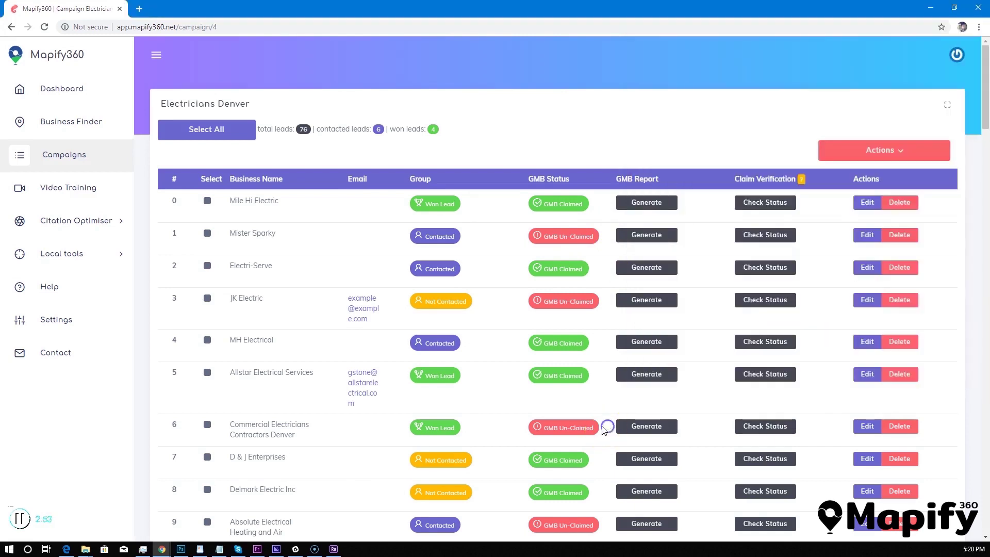
left_click(586, 425)
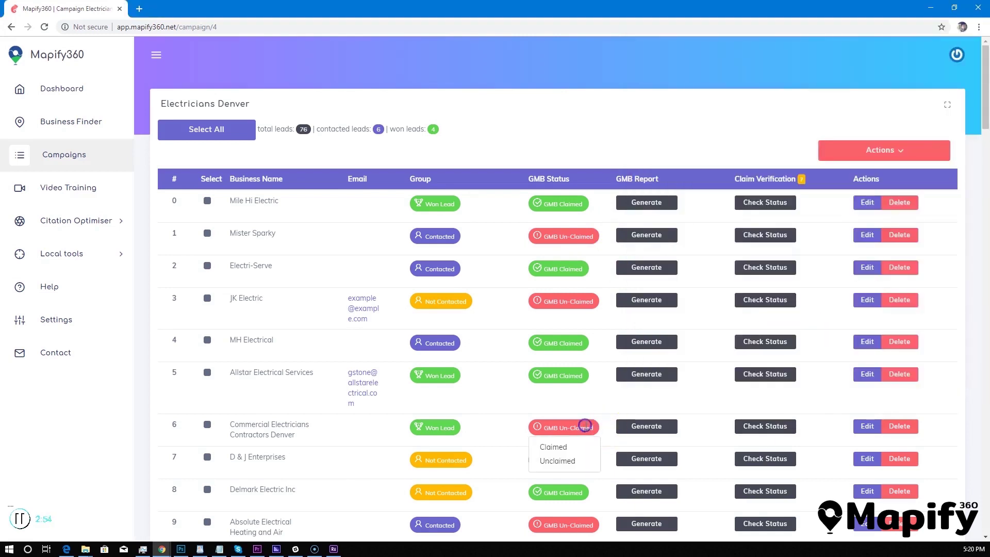
left_click(555, 462)
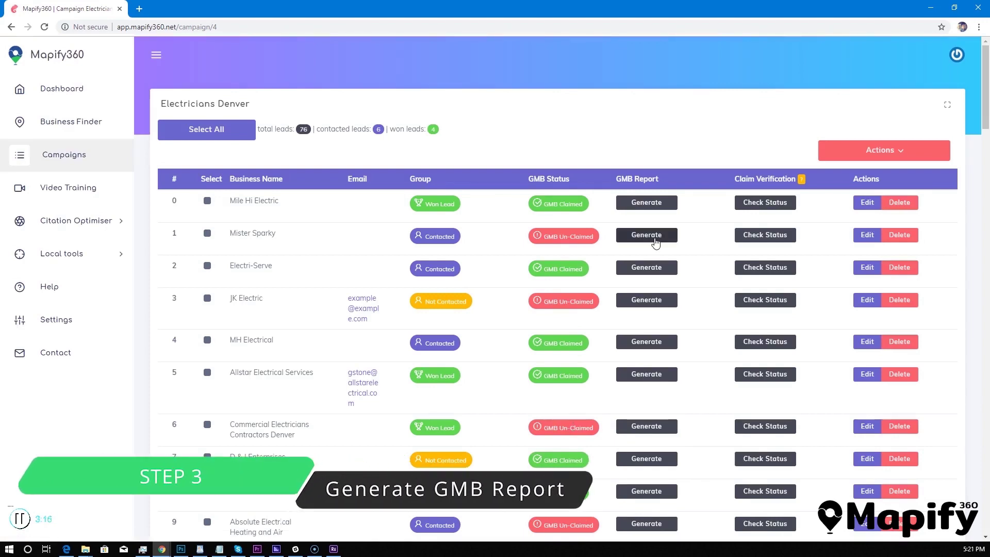
- Generate Electri-Serve's GMB report and scroll through its checklist, reviews, keyword density and competitors
left_click(652, 271)
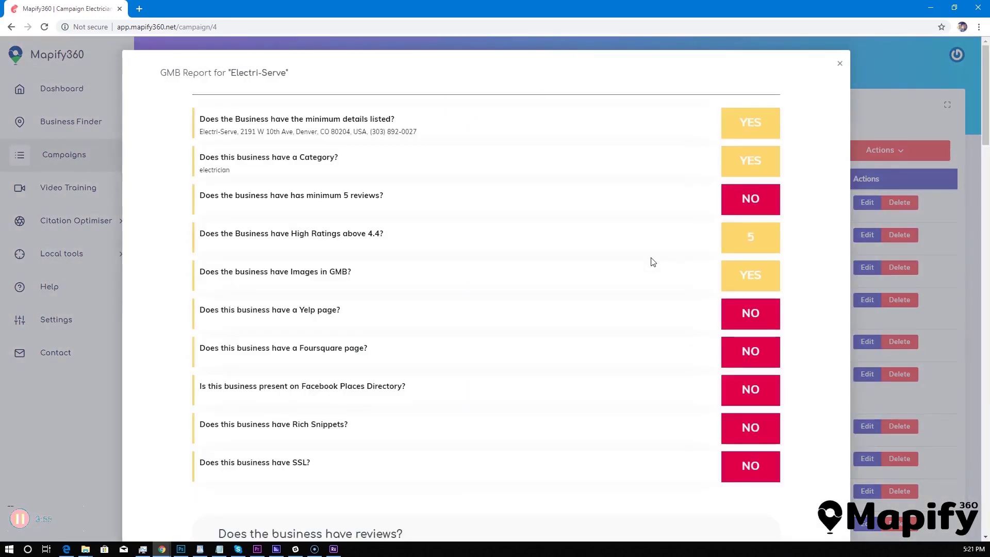
left_click(711, 254)
scroll(617, 311, "down", 20)
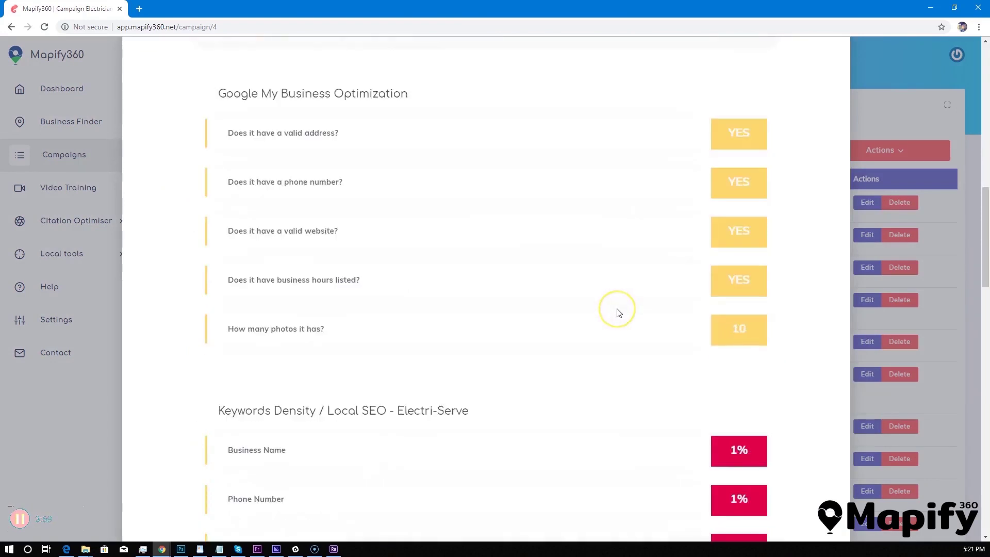
scroll(619, 313, "up", 15)
scroll(617, 309, "down", 7)
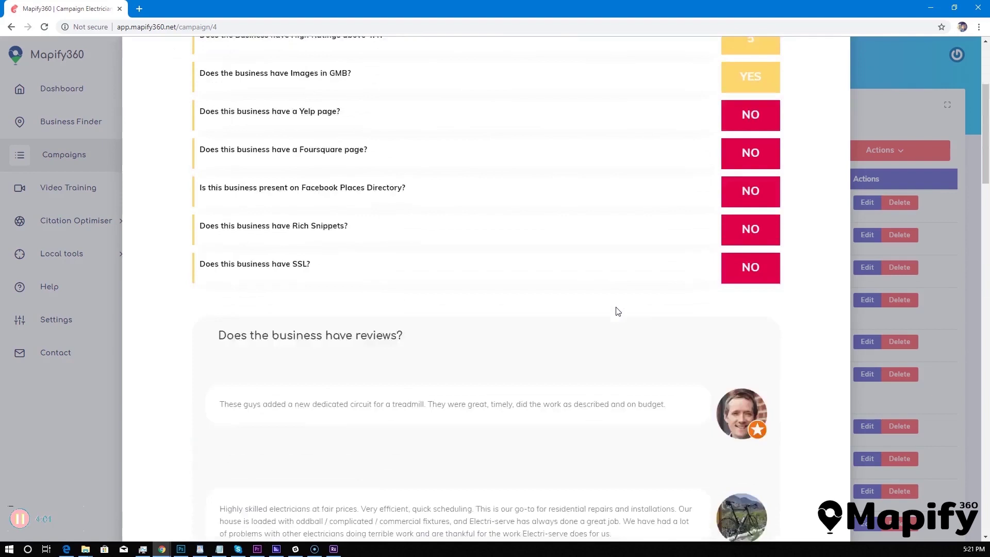
scroll(616, 308, "down", 8)
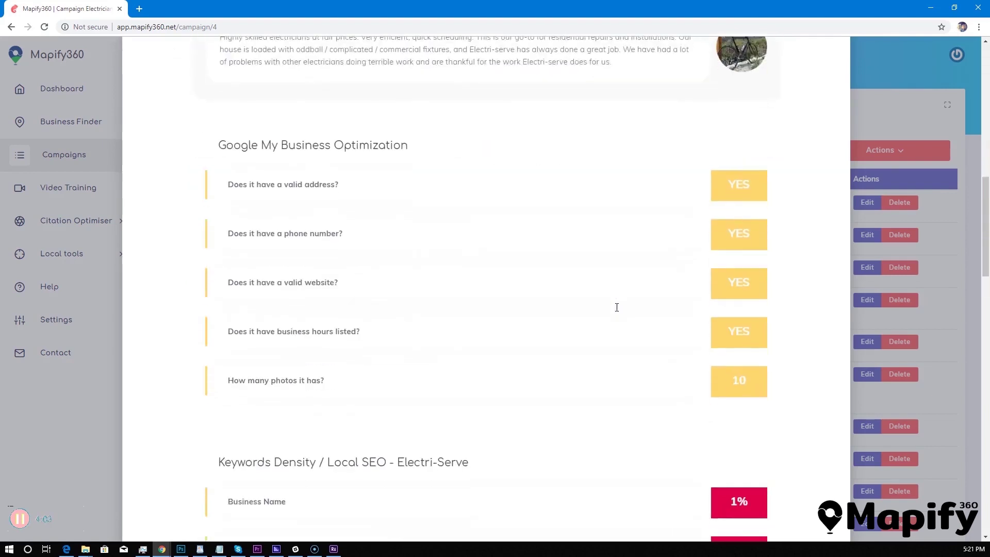
scroll(617, 311, "down", 9)
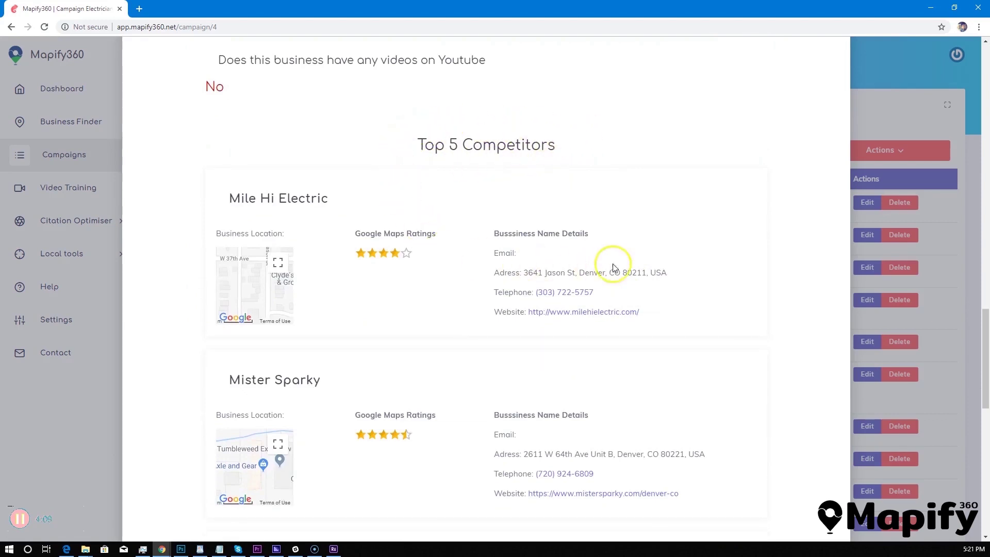
scroll(471, 323, "down", 12)
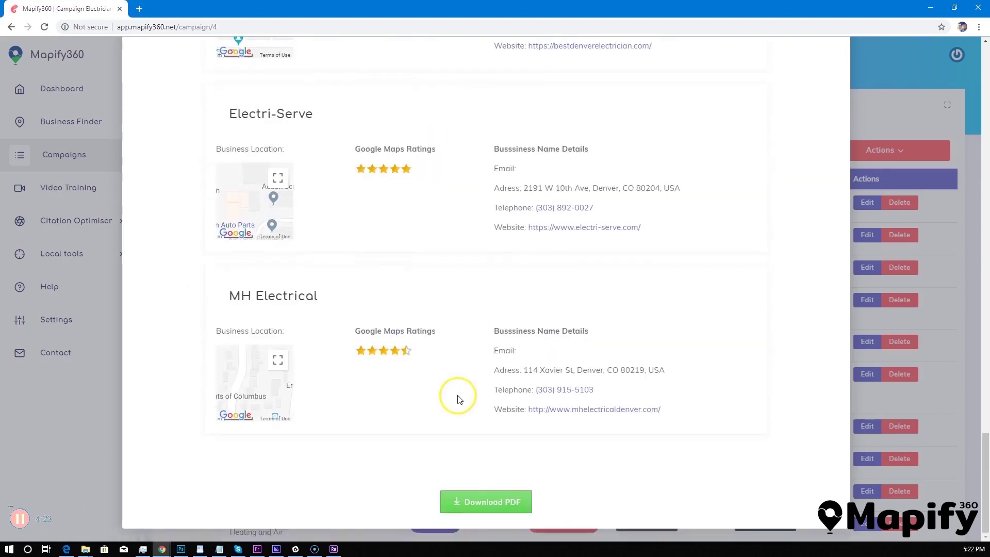